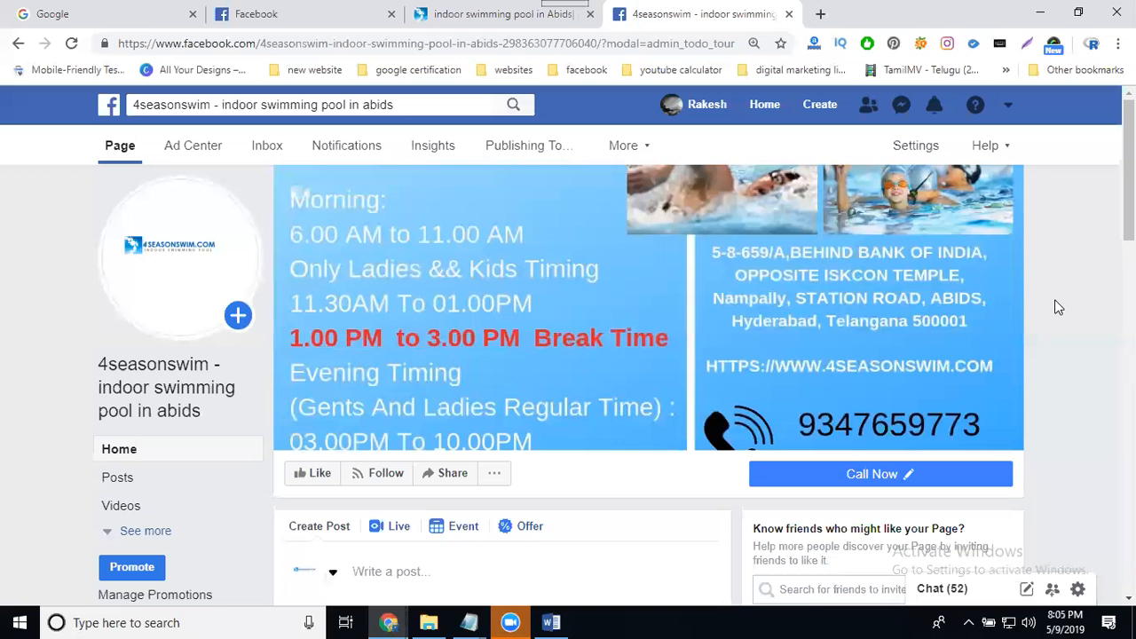
Open the 4seasonswim page's settings and show the Page Roles section with the form for assigning a new role
click(915, 145)
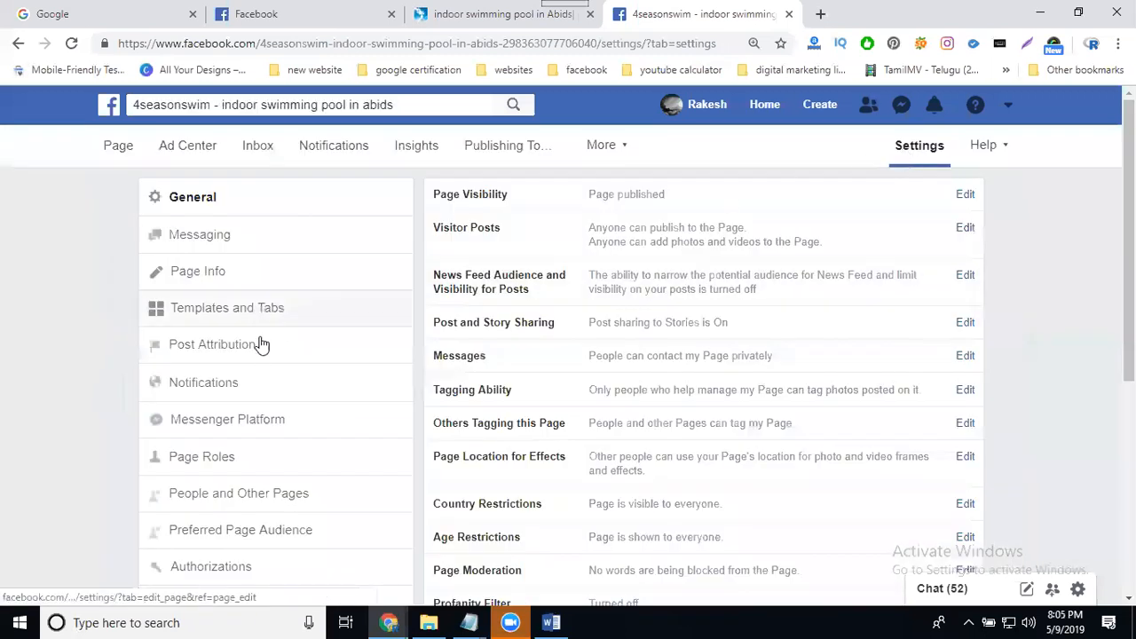
click(201, 464)
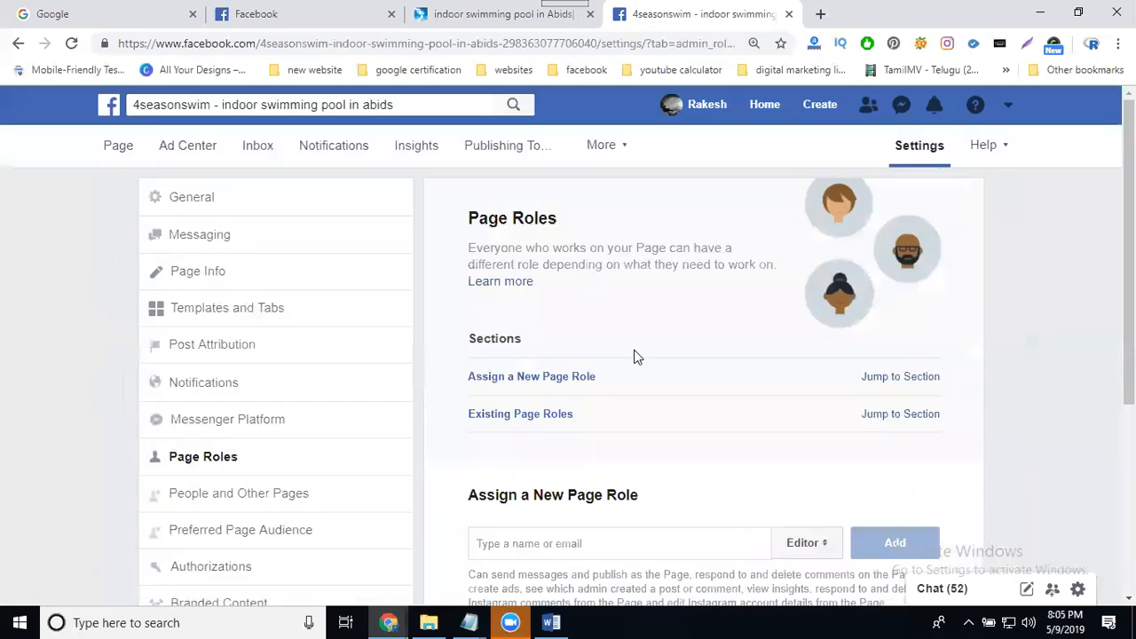
scroll(633, 355, down, 4)
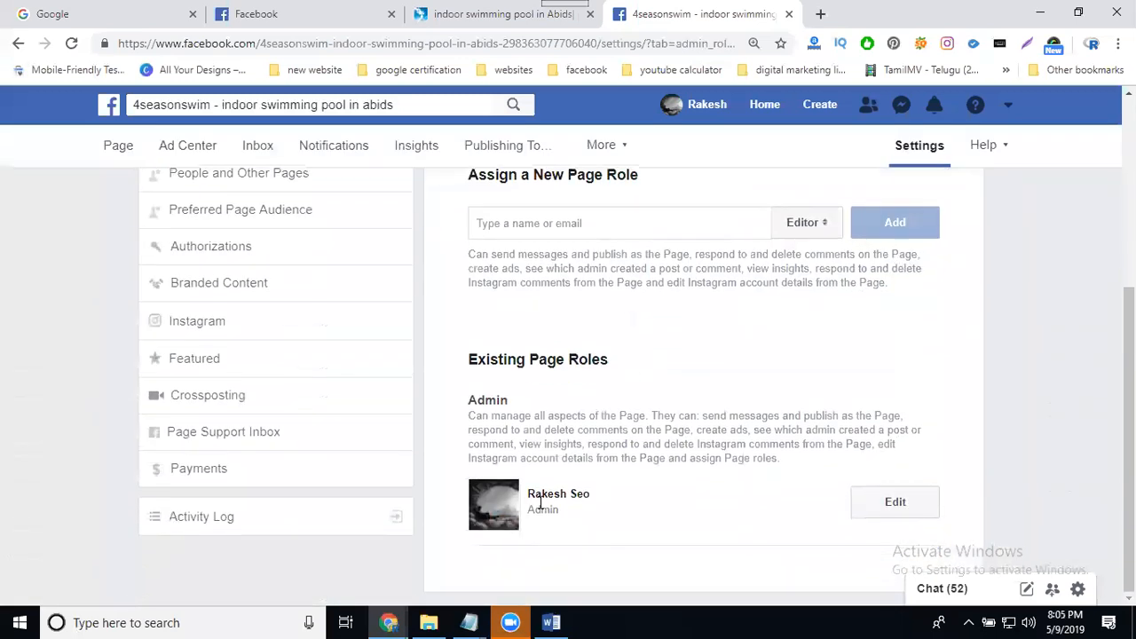
Switch to the incognito browser window, open the invitee's Facebook profile and copy their full profile name
mouse_move(391, 622)
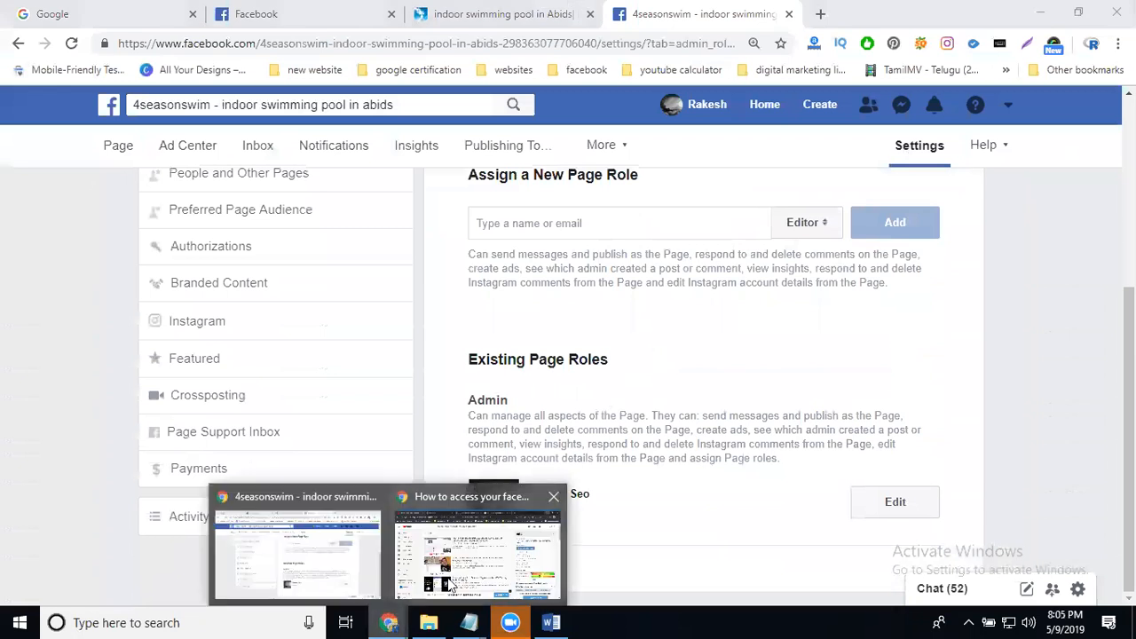
click(459, 568)
click(460, 14)
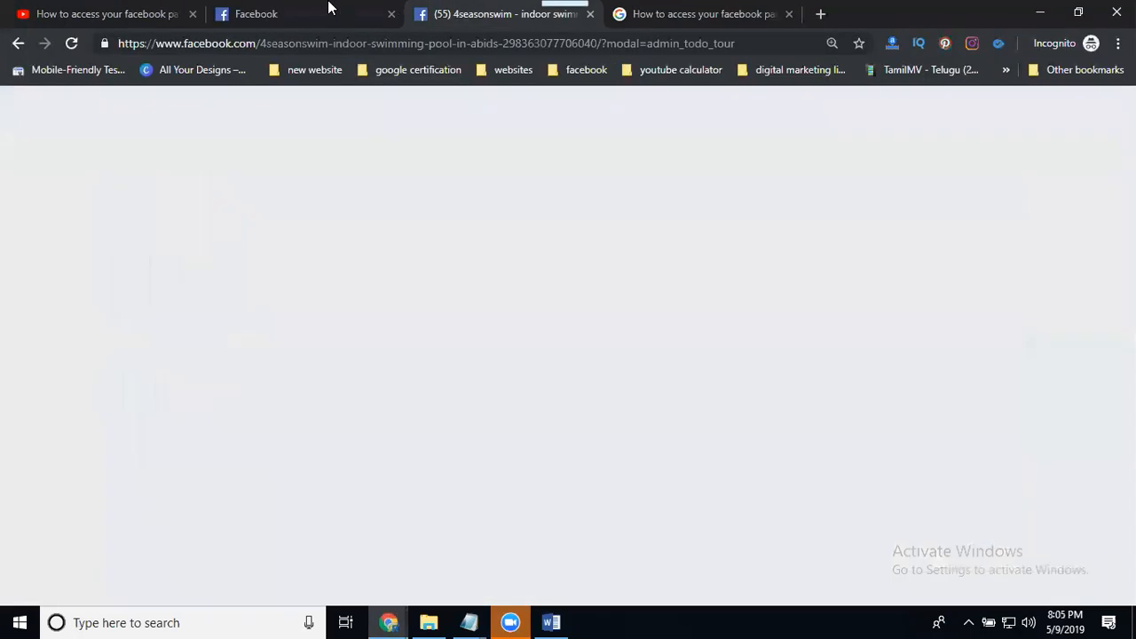
click(312, 13)
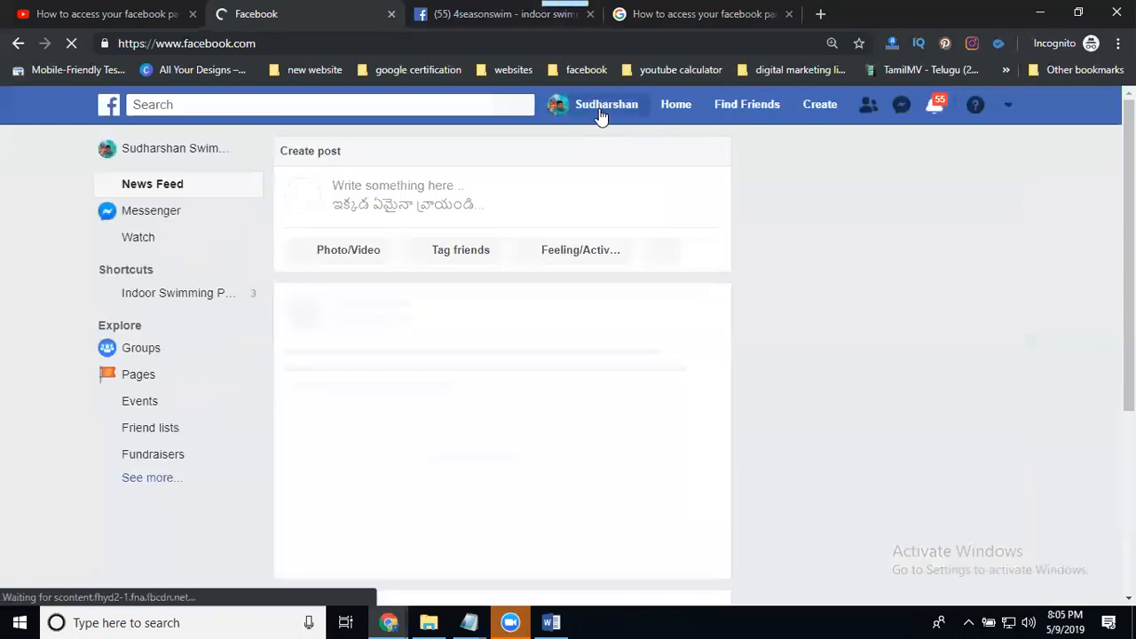
click(601, 116)
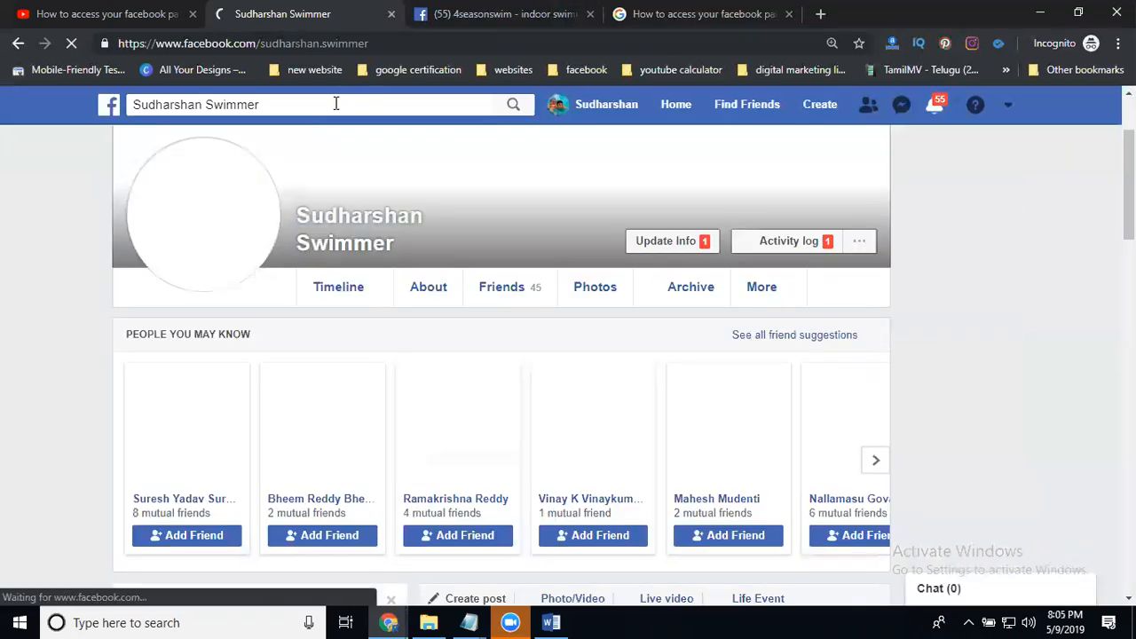
click(335, 104)
key(ctrl+c)
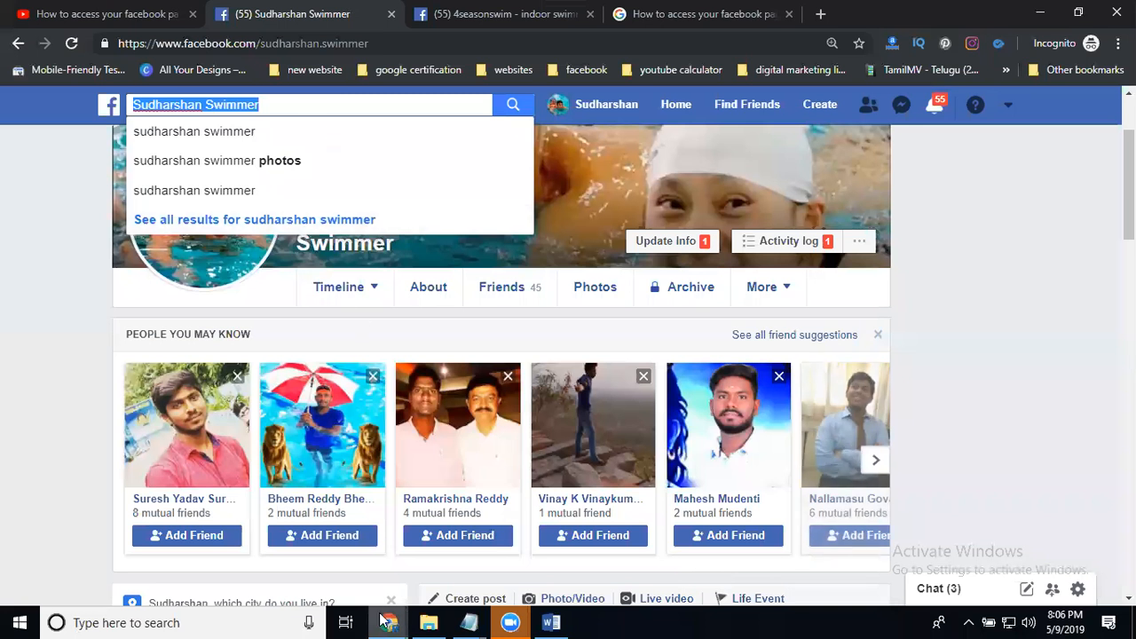
Back in the admin's window, add the invitee's account to the page with the Editor role
mouse_move(388, 622)
click(310, 534)
click(552, 221)
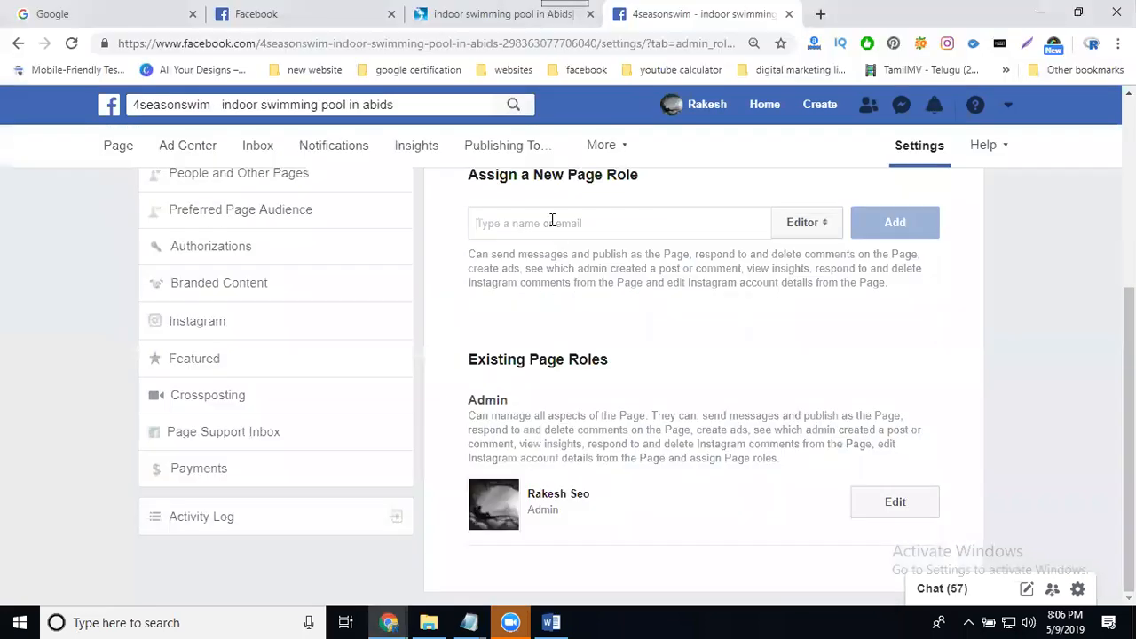
key(ctrl+v)
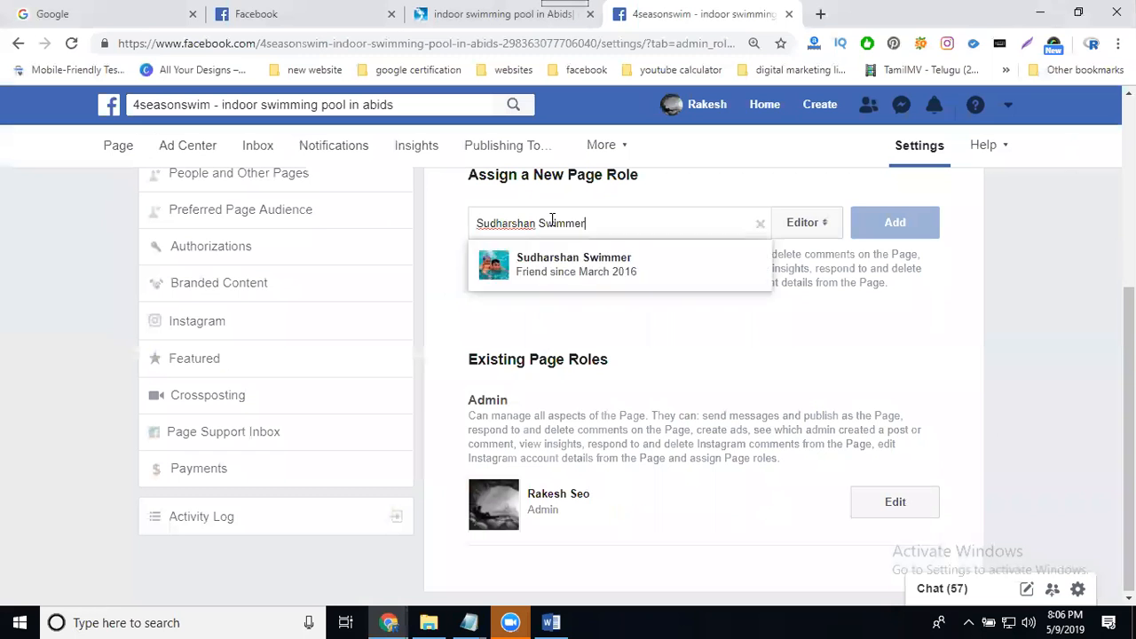
click(557, 273)
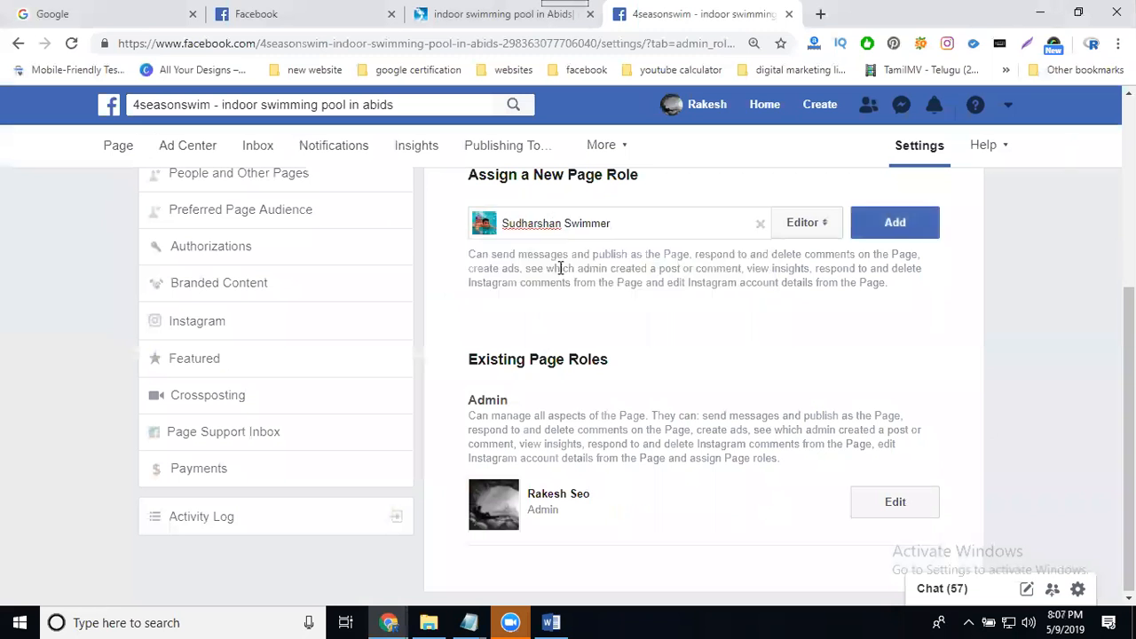
click(803, 226)
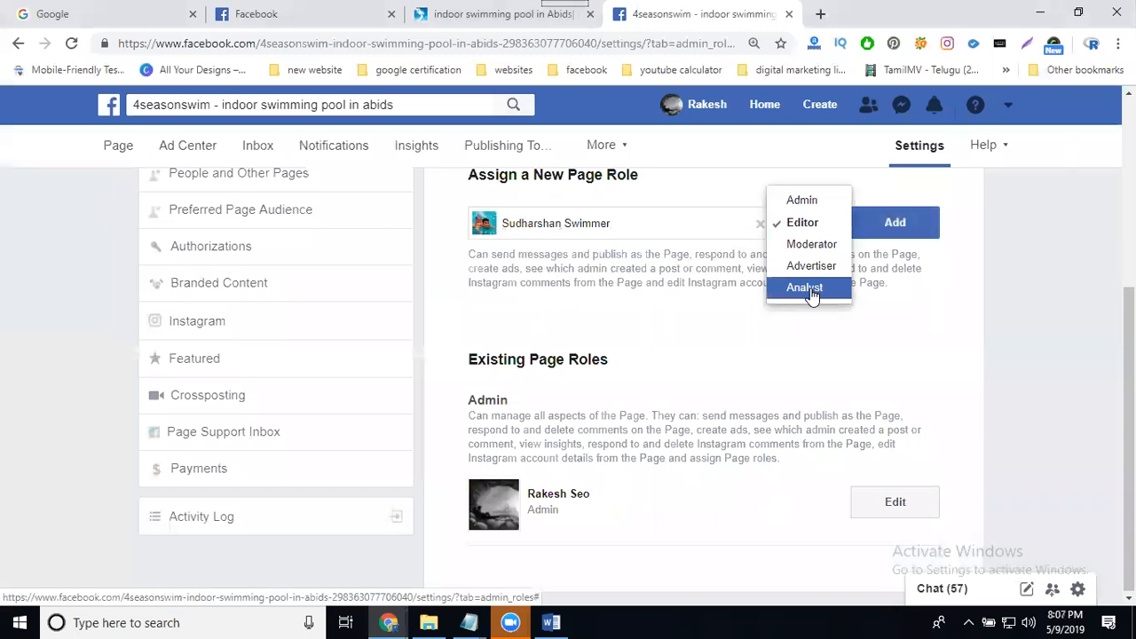
click(801, 222)
click(907, 233)
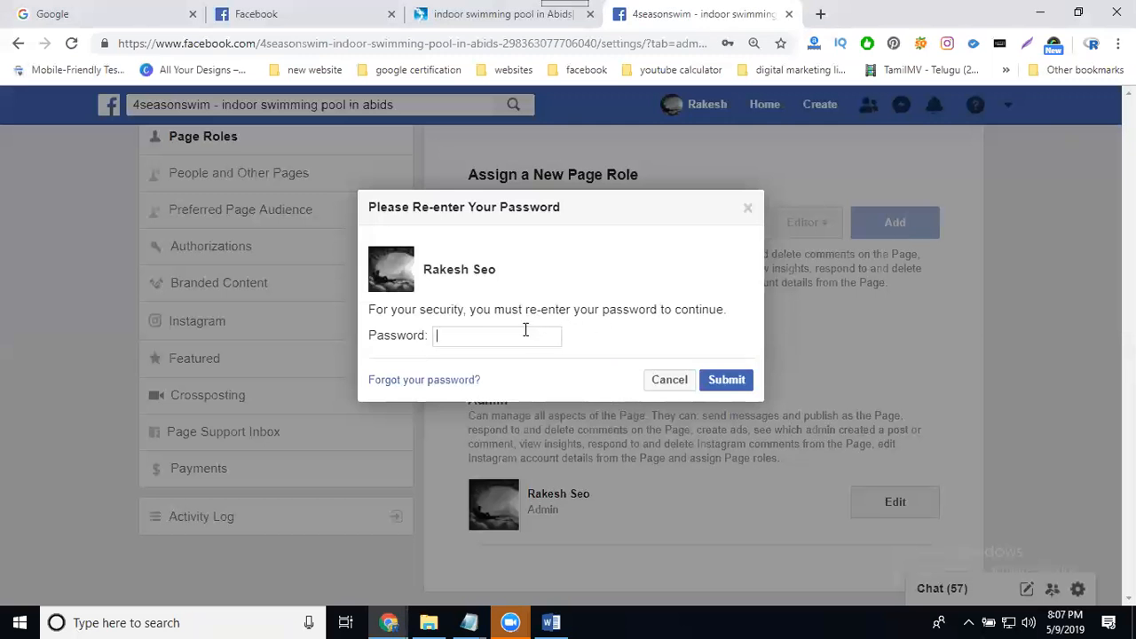
Re-enter the account password to authorise the new page role, and update the password saved in the browser
click(510, 336)
text(••••••••••••)
click(727, 379)
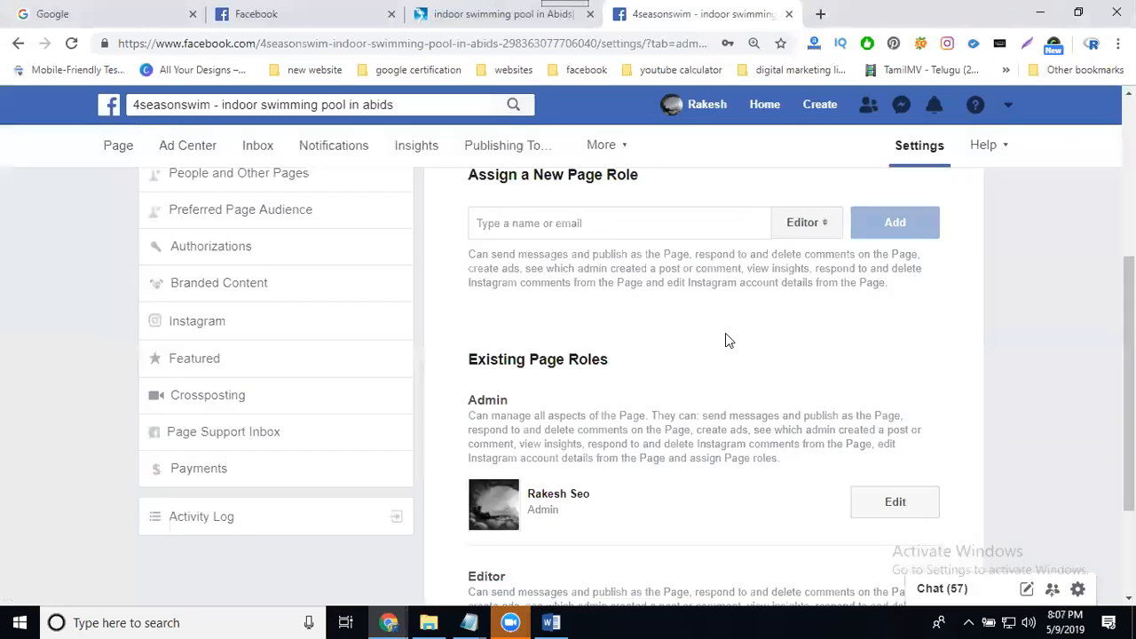
scroll(725, 341, down, 2)
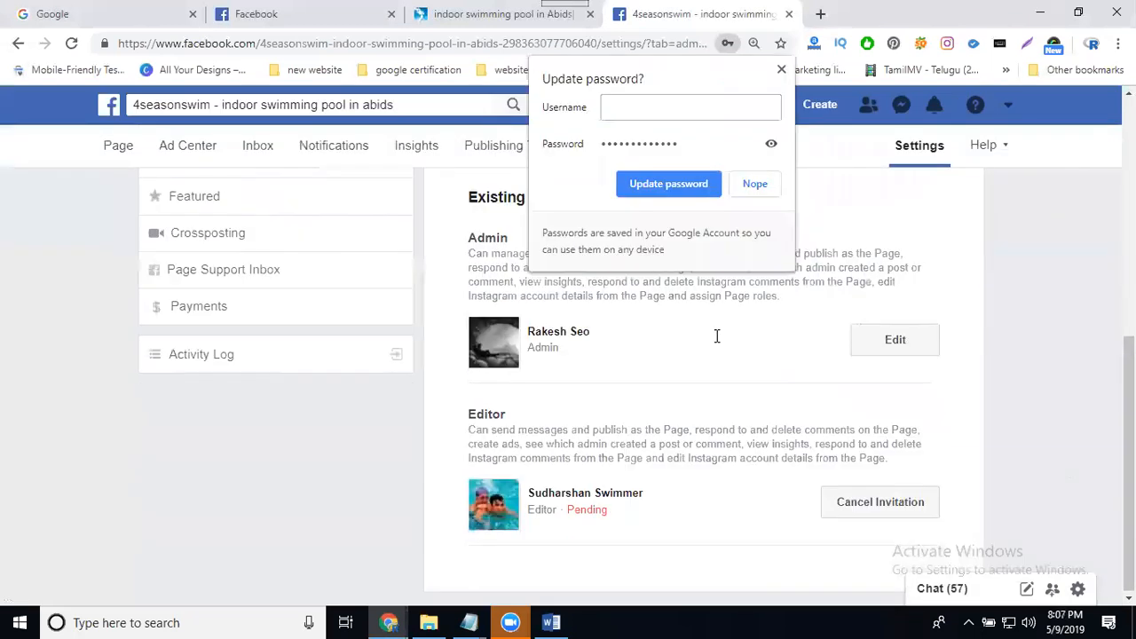
click(686, 186)
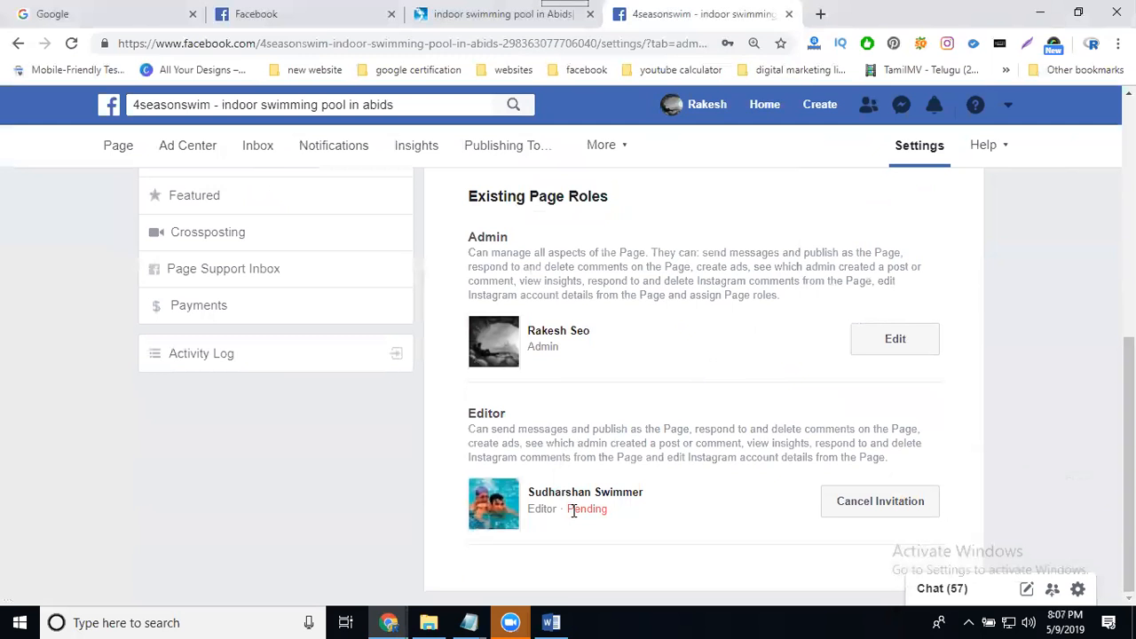
Switch to the invitee's incognito window and check the notifications from the home feed for the editor invitation
click(389, 622)
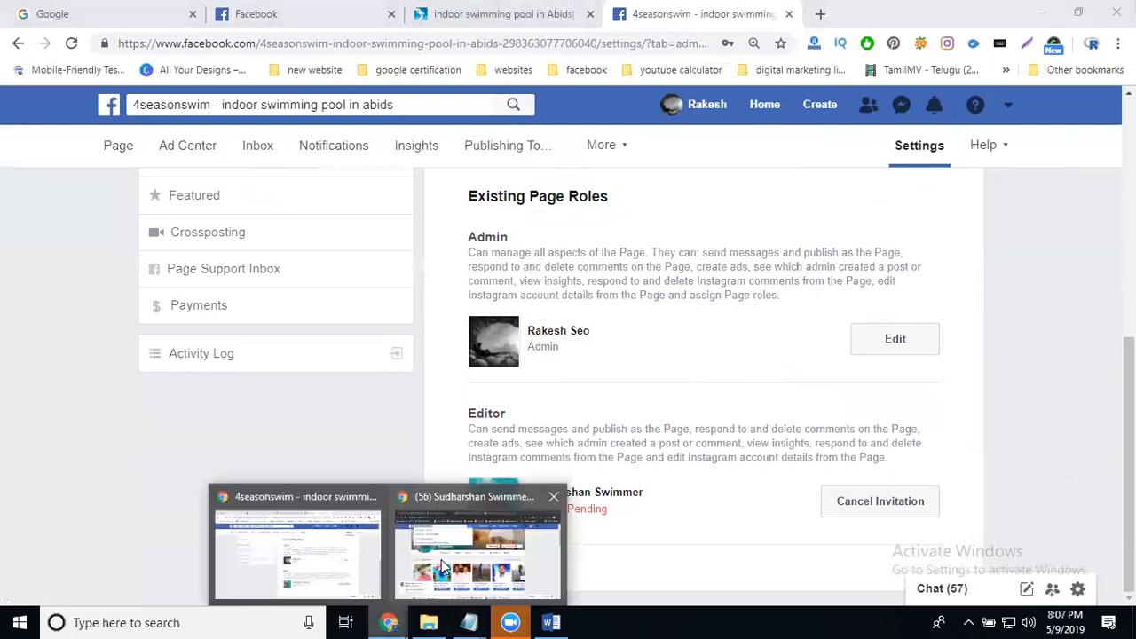
click(441, 560)
click(672, 107)
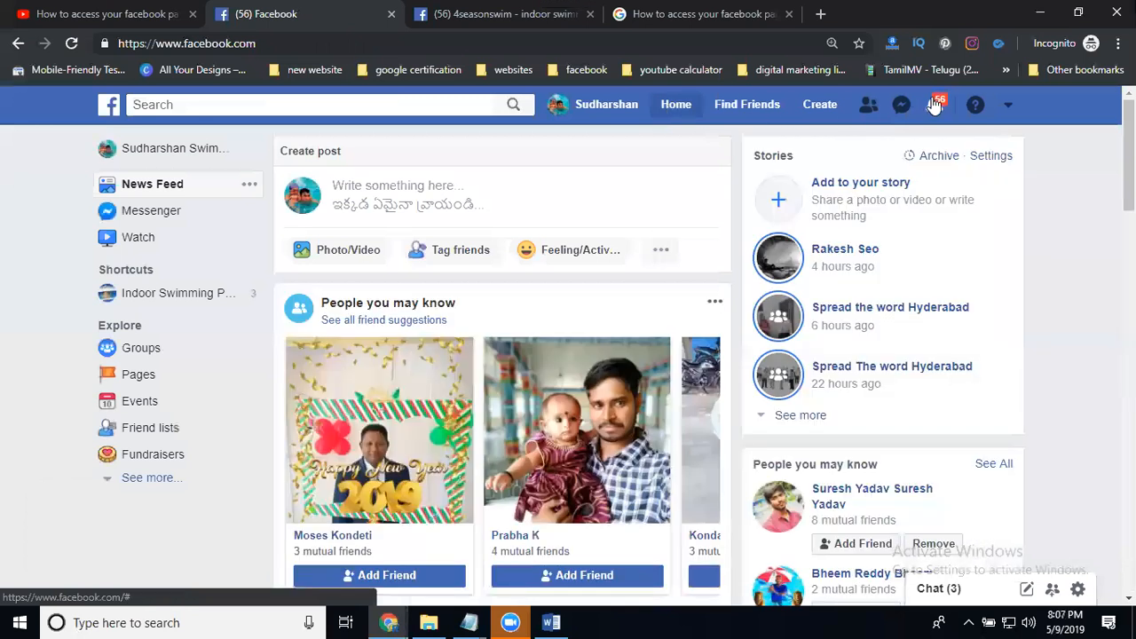
click(935, 105)
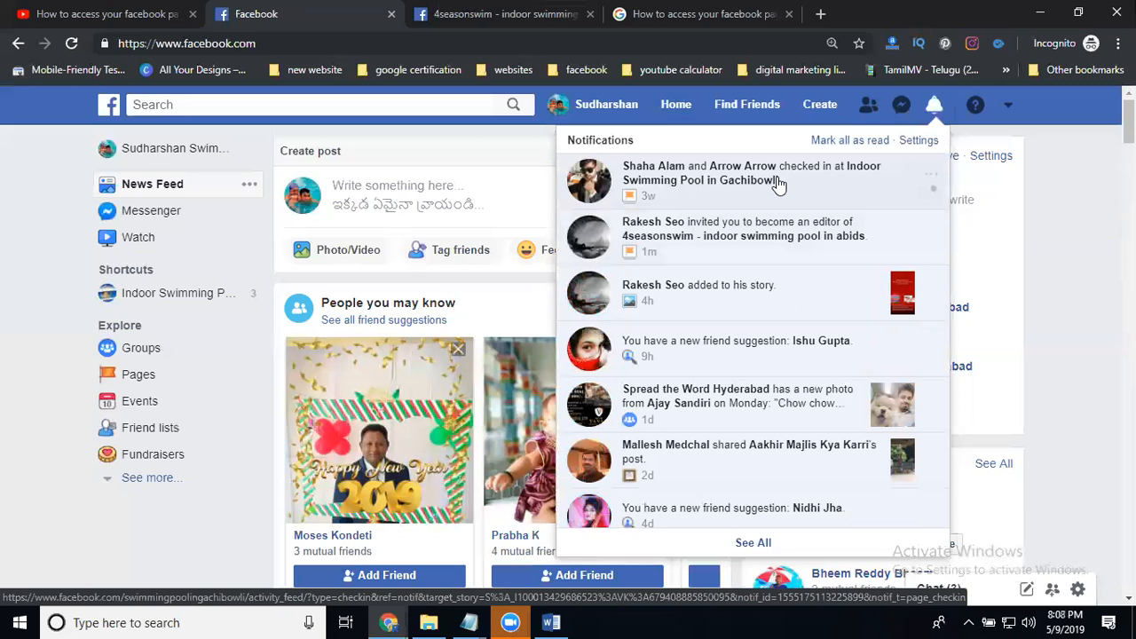
Open the invitee's page invitations in a new tab and accept the editor invitation for 4seasonswim - indoor swimming pool in abids
middle_click(142, 378)
click(440, 16)
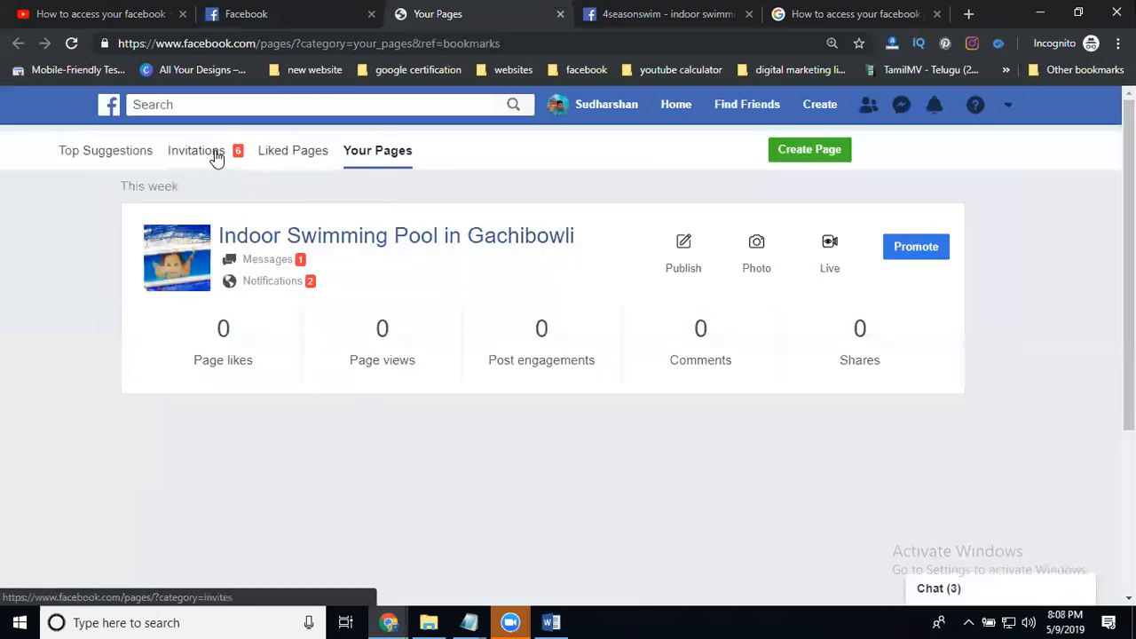
click(216, 156)
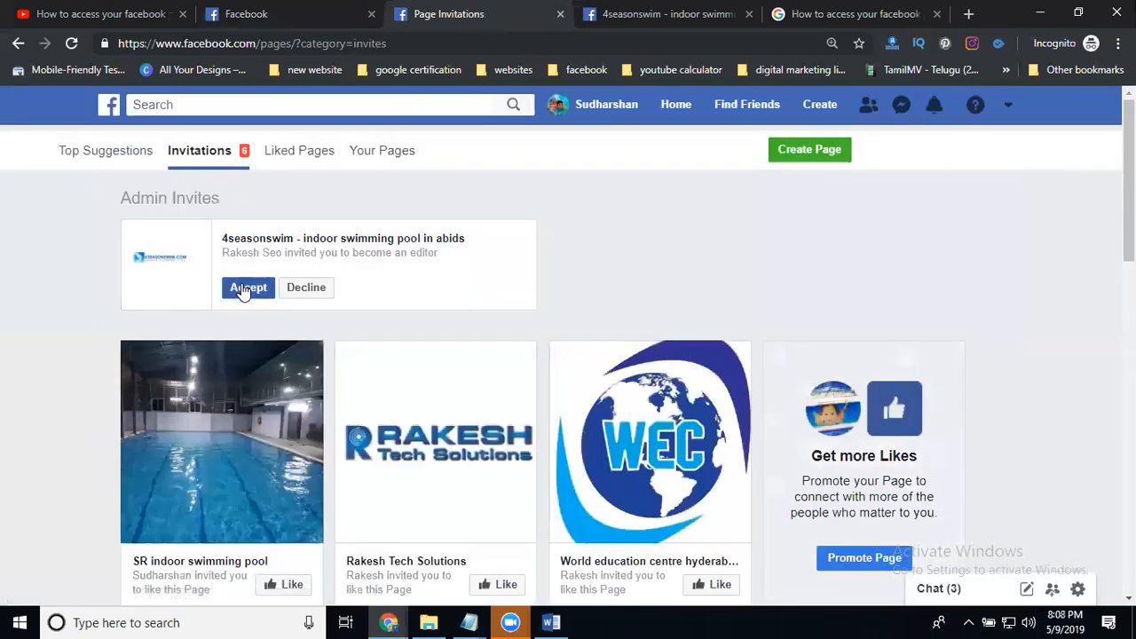
click(243, 289)
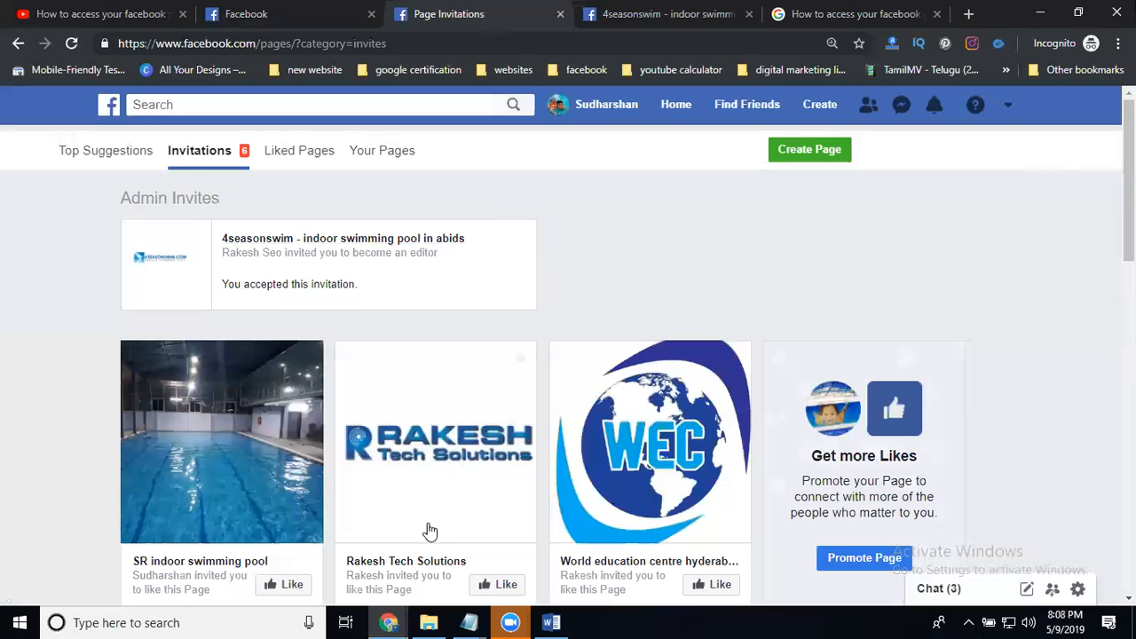
Return to the admin's window and reload Page Roles to check the invited editor's status
click(382, 622)
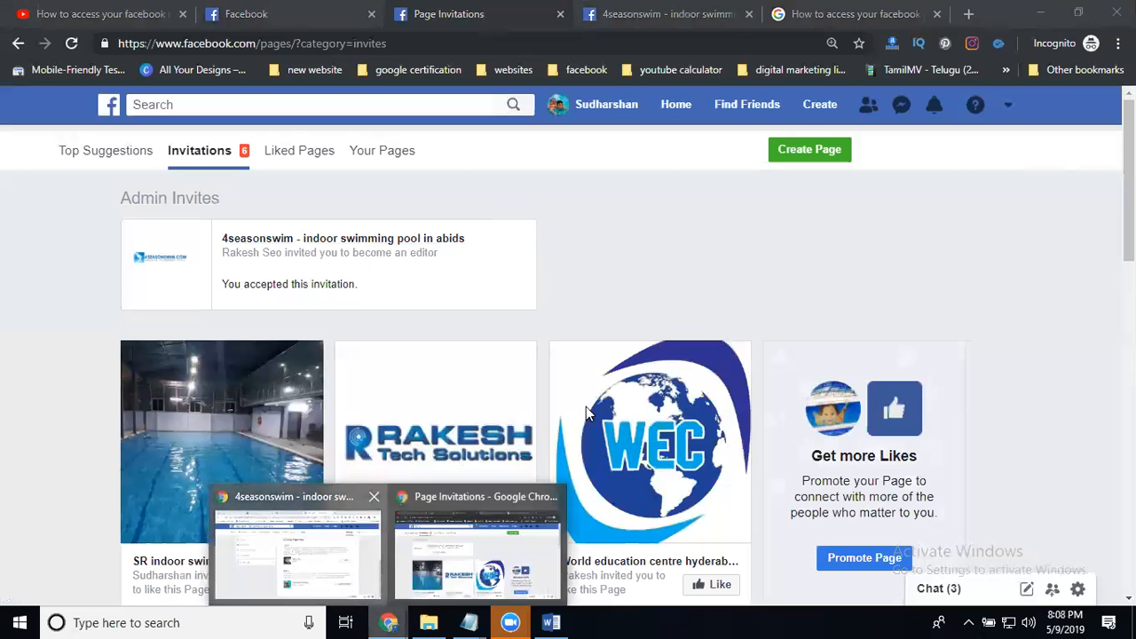
click(327, 580)
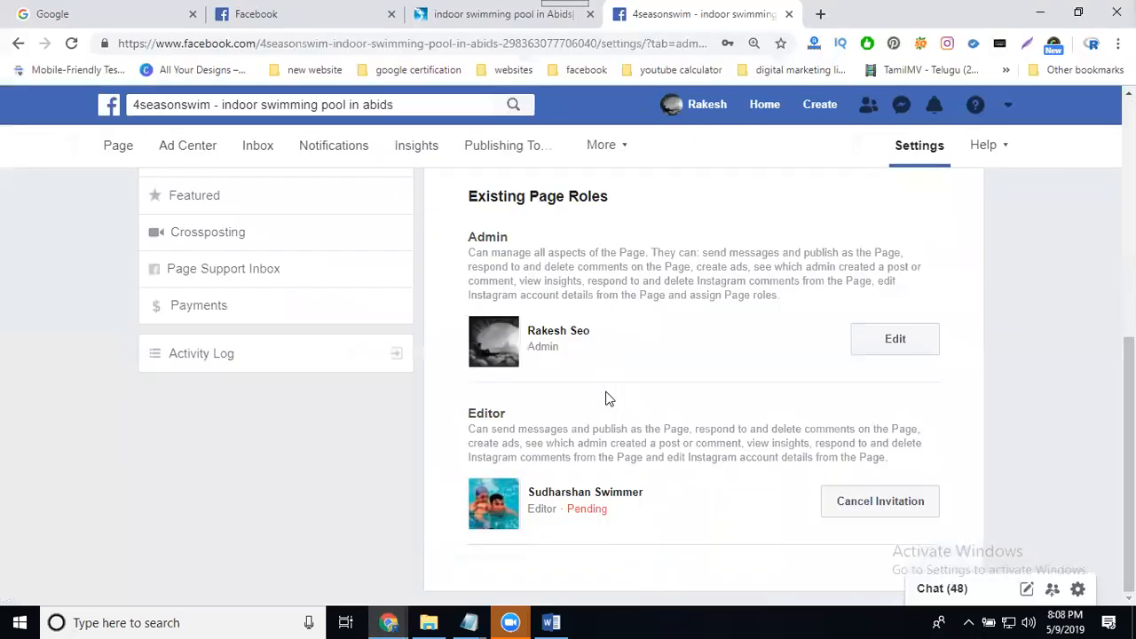
click(73, 44)
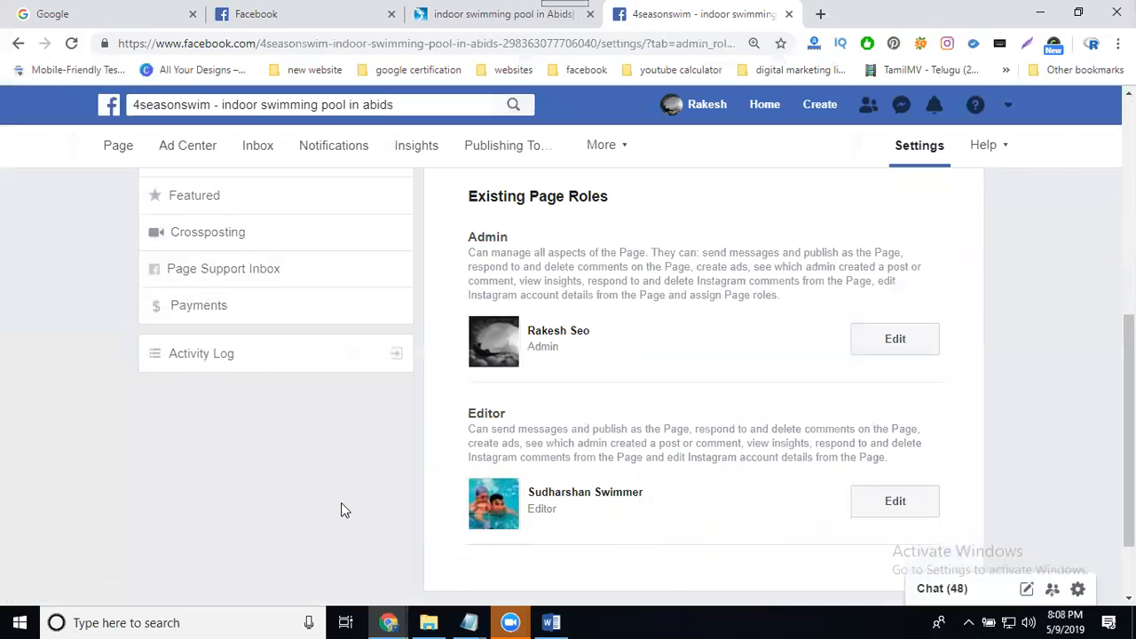
Switch to the invitee's incognito window and reload the 4seasonswim page to load its management options
mouse_move(388, 621)
click(453, 570)
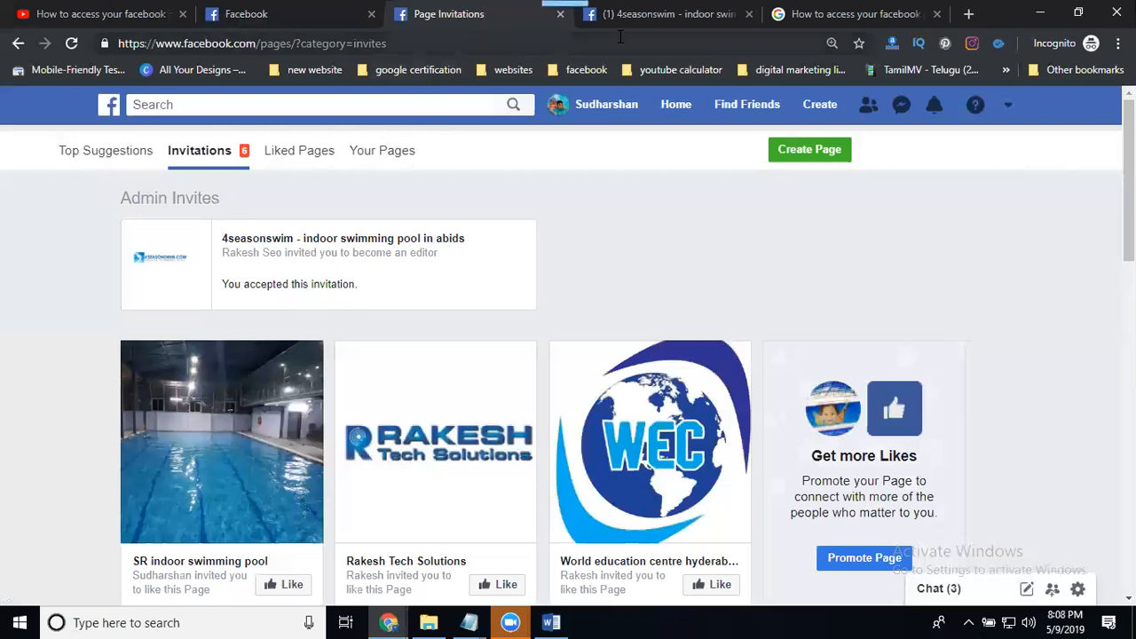
click(639, 14)
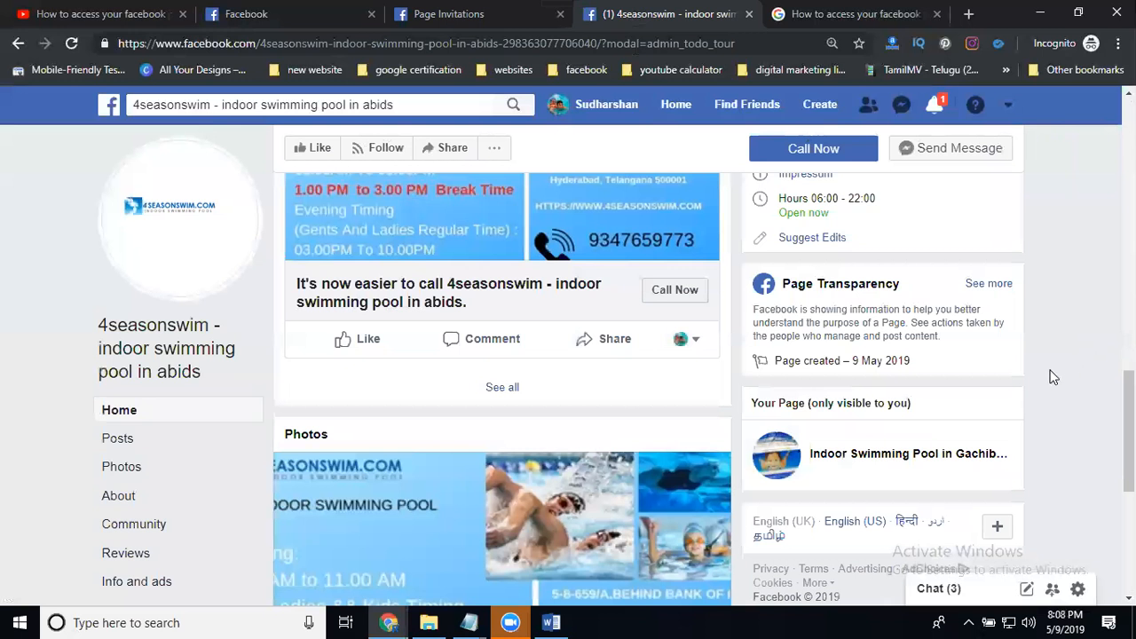
click(74, 46)
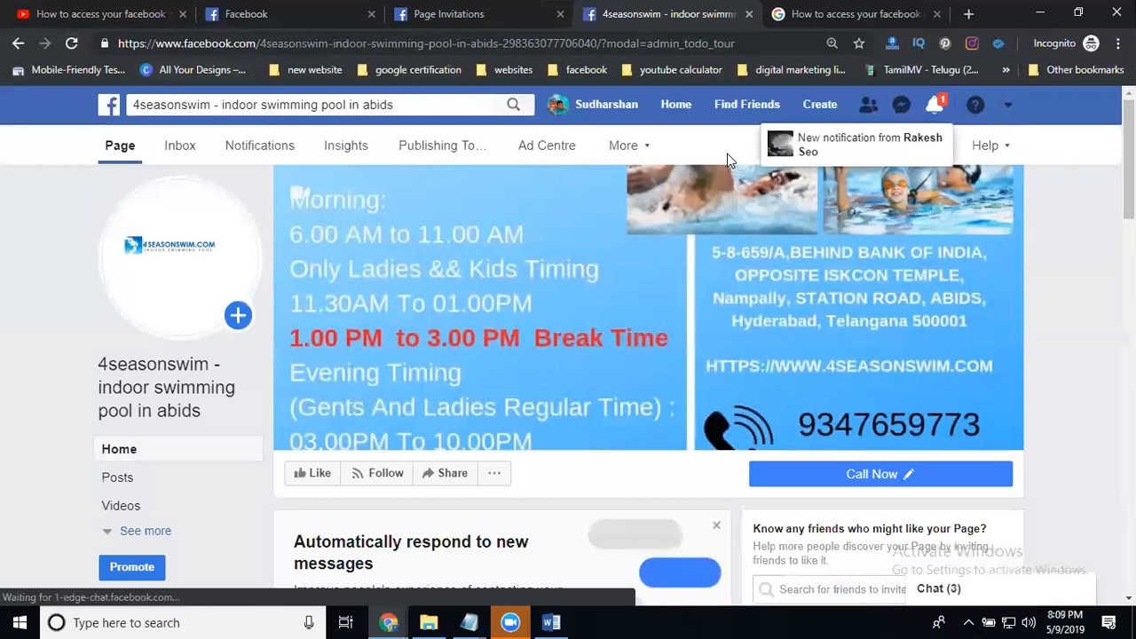
Open the page's settings from the editor's account and examine the existing page roles
scroll(727, 160, down, 5)
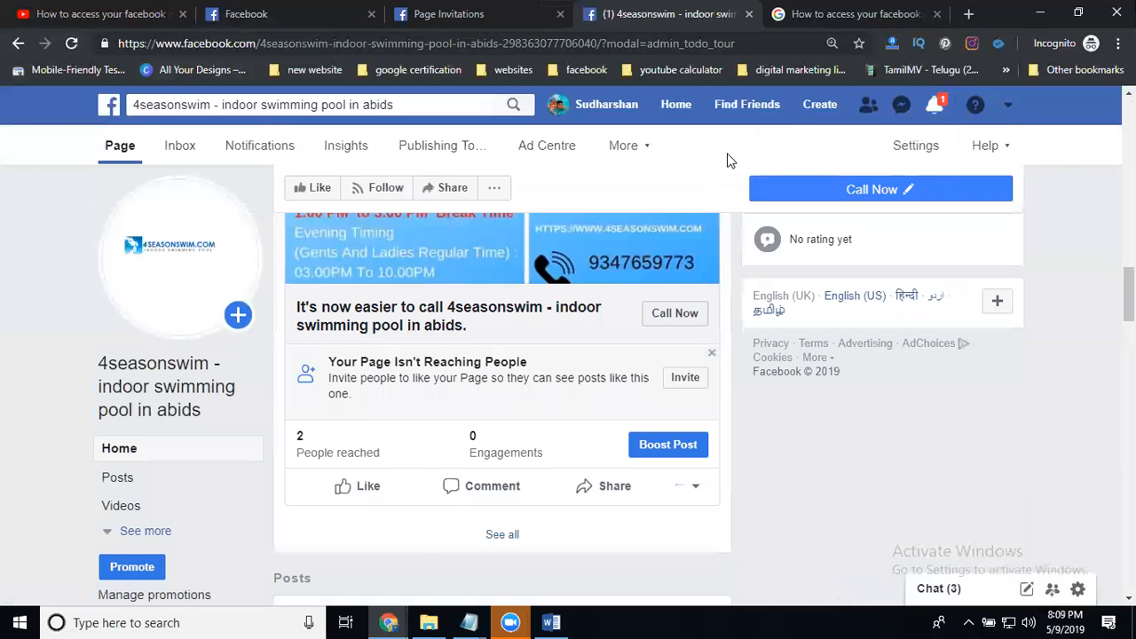
click(917, 146)
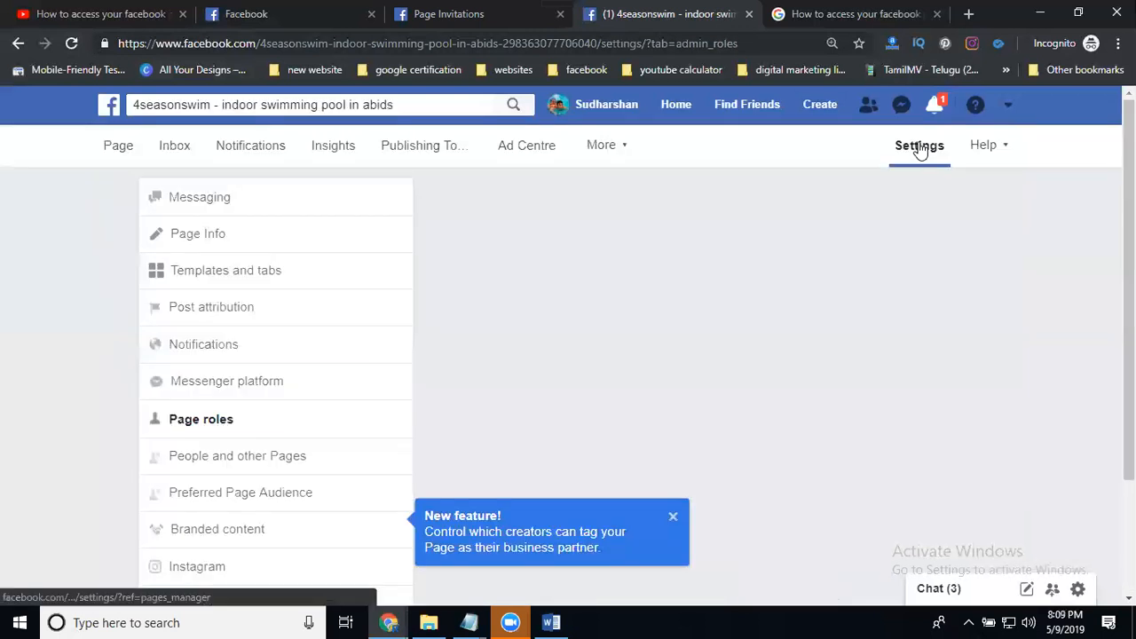
scroll(681, 318, down, 3)
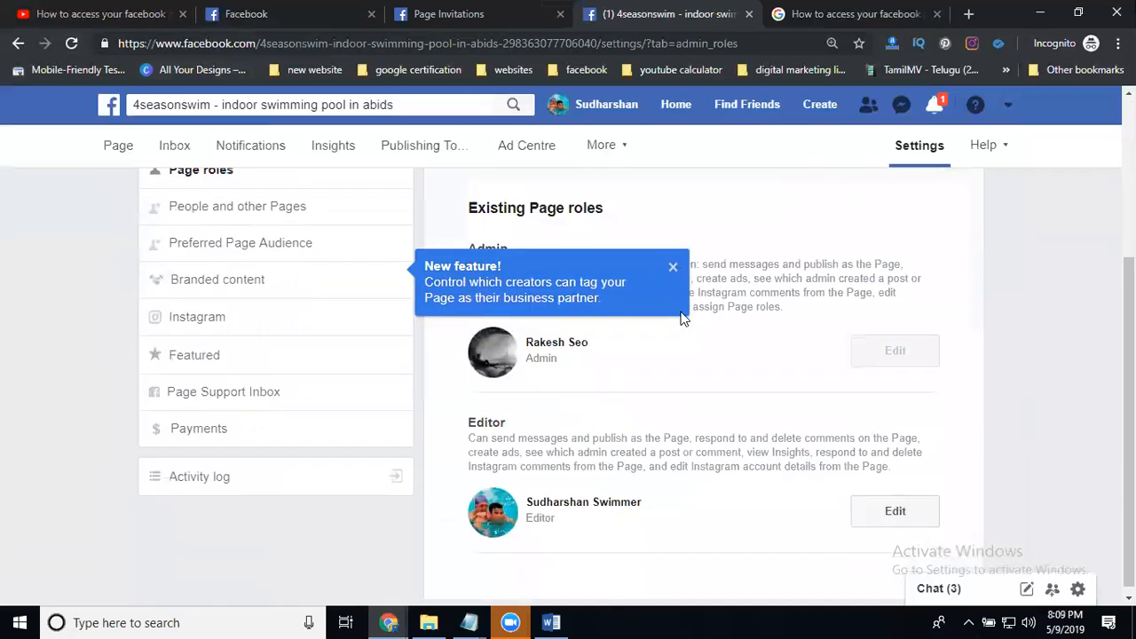